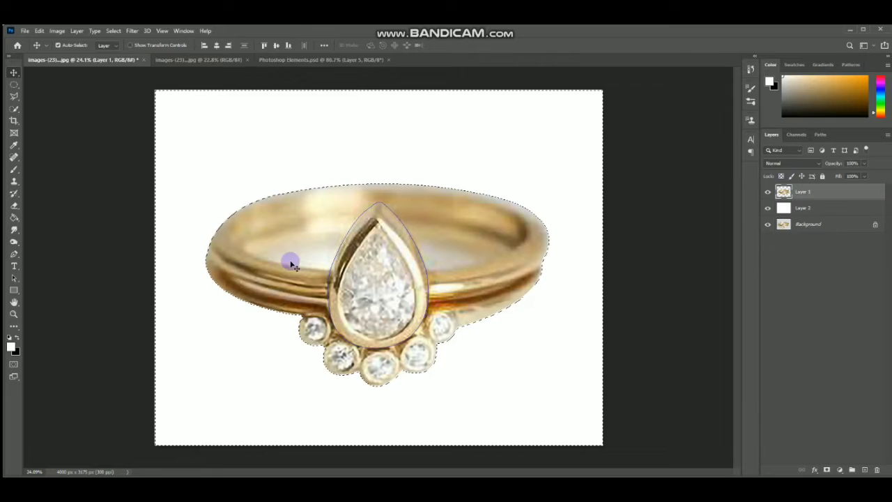
Select the pear-shaped stone and its bezel from the active path and copy them from Layer 1 to a new layer
right_click(378, 260)
click(407, 302)
click(497, 126)
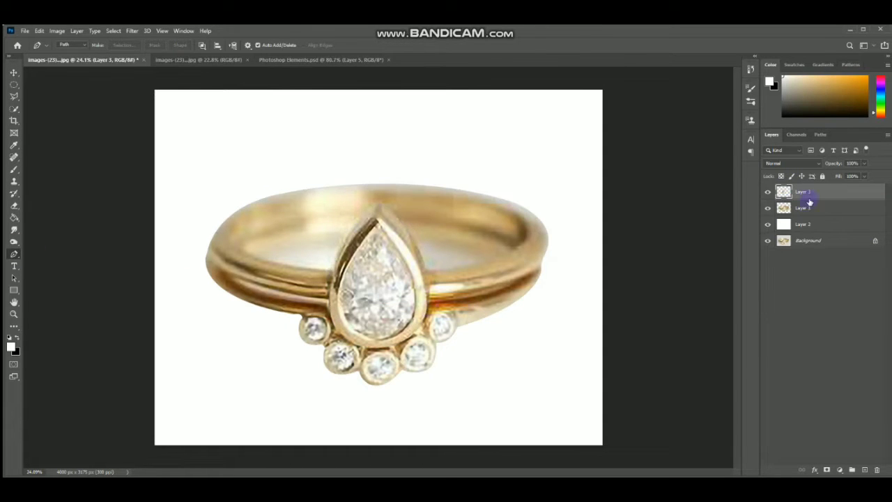
Make a selection from Path 2 and delete the area inside the ring opening on Layer 1
click(820, 134)
click(785, 164)
right_click(432, 256)
click(461, 298)
click(497, 125)
click(770, 134)
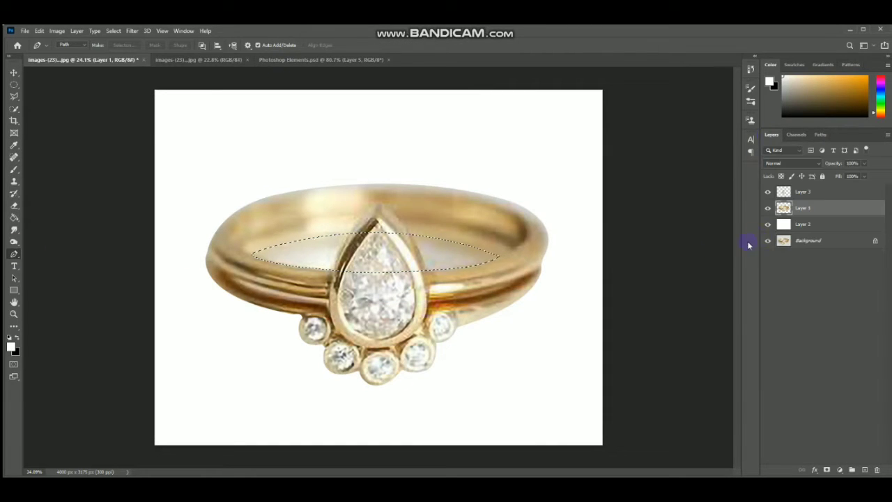
key(Delete)
click(767, 192)
click(767, 191)
key(ctrl+d)
scroll(116, 202, down, 1)
key(v)
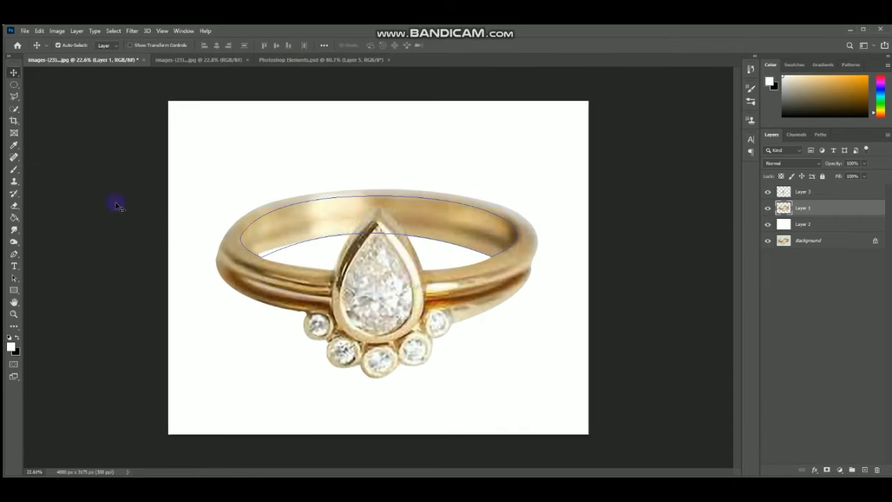
Bring the yellow-gold band from Photoshop Elements.psd into the ring image and scale it to the ring's width
click(289, 60)
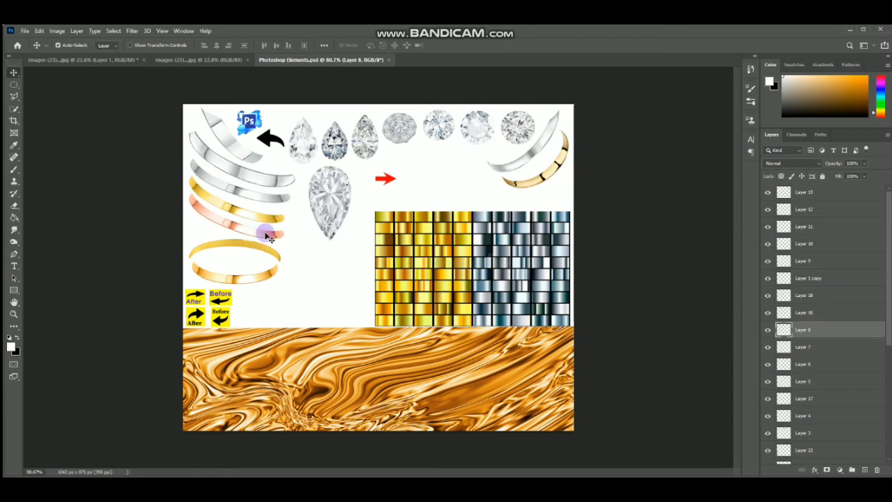
drag(257, 280, 380, 261)
key(ctrl+t)
click(814, 322)
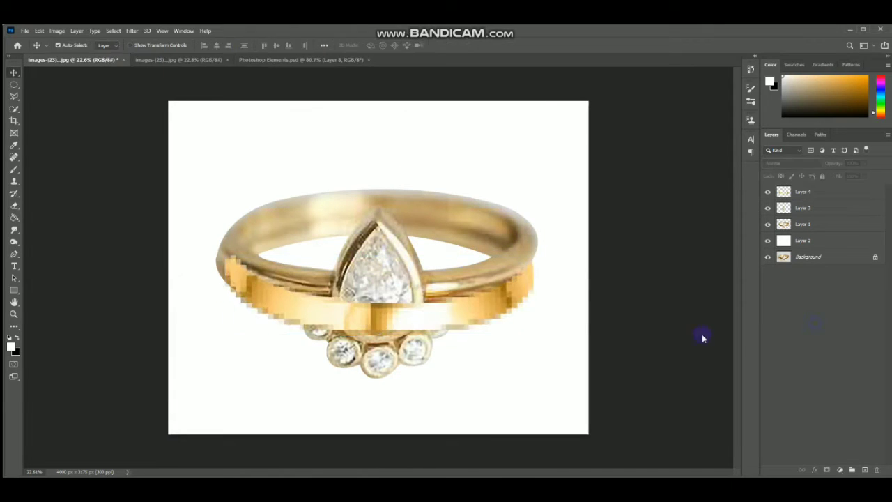
Flip the imported gold band vertically and move it up over the back of the ring
click(488, 307)
key(ctrl+t)
right_click(481, 304)
click(508, 460)
right_click(453, 318)
click(483, 317)
drag(455, 278, 453, 224)
Warp the gold band so its curve follows the inner back surface of the ring
right_click(406, 218)
click(423, 260)
drag(378, 202, 378, 175)
mouse_move(379, 206)
mouse_down()
mouse_move(378, 234)
mouse_move(377, 219)
mouse_up()
drag(531, 296, 533, 294)
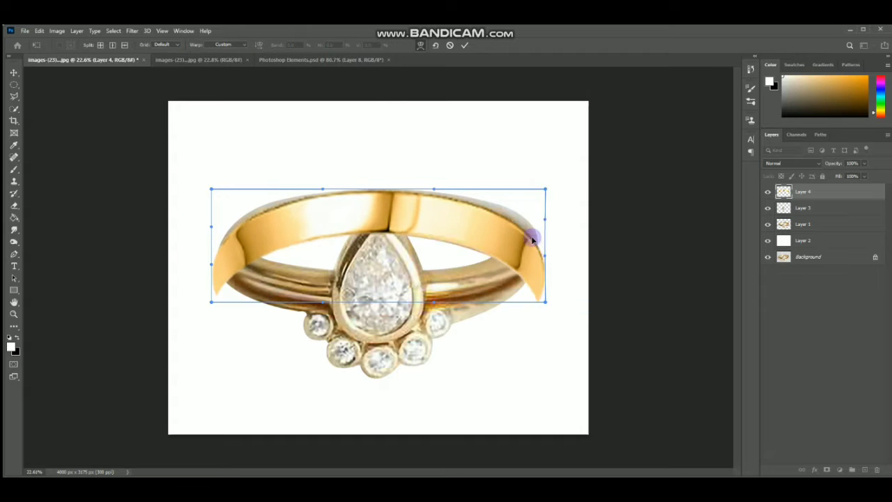
drag(534, 239, 525, 231)
drag(265, 254, 237, 233)
key(Return)
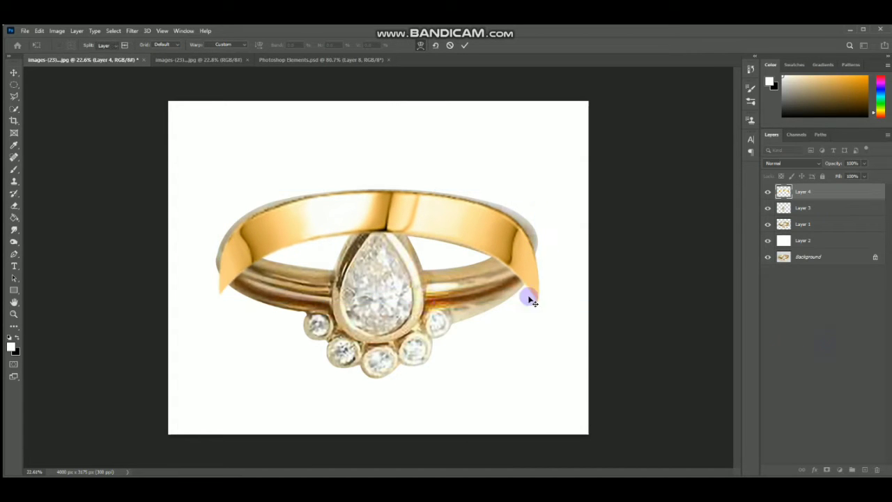
drag(478, 241, 478, 247)
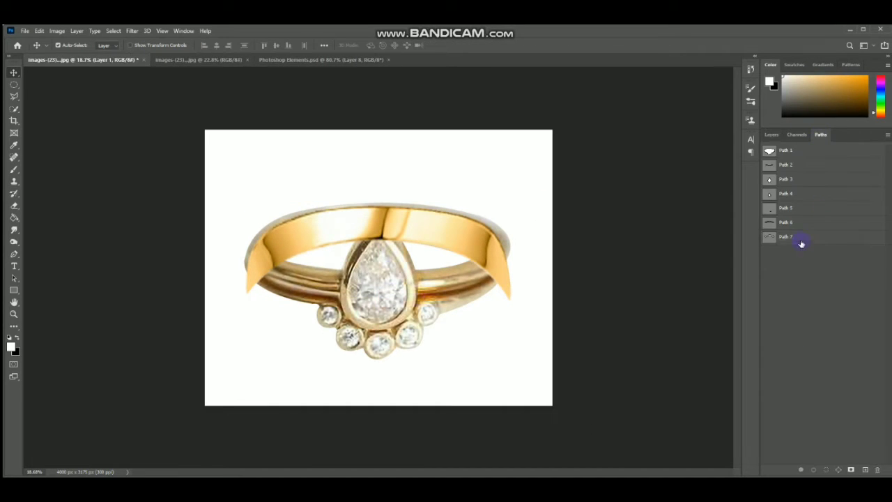
Make a selection from Path 7 and trim the gold band on Layer 4 to that shape
click(801, 241)
click(14, 253)
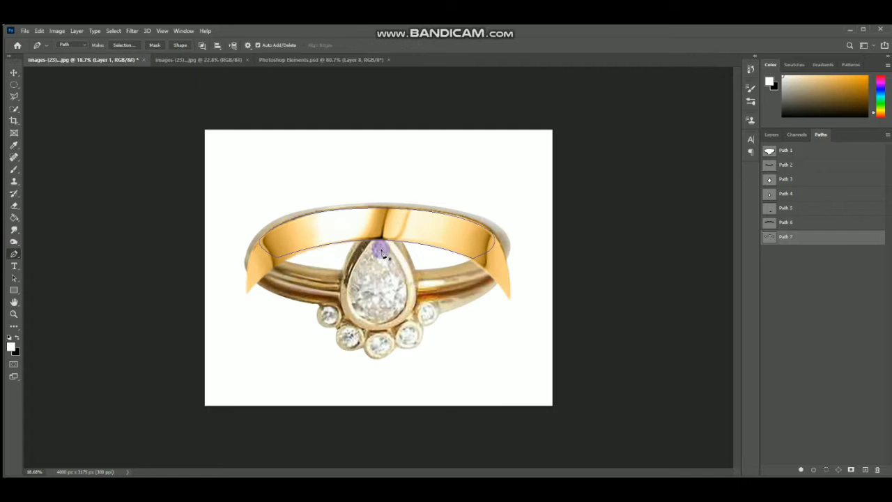
right_click(412, 232)
click(439, 264)
click(495, 124)
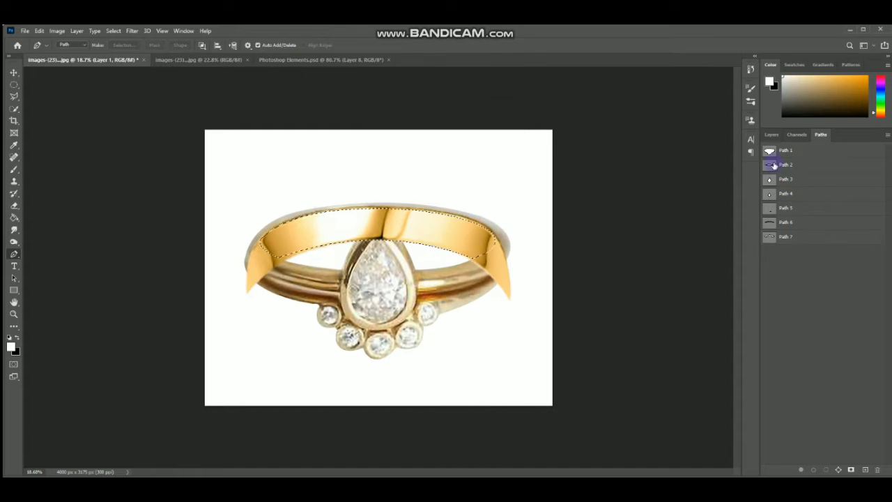
click(772, 134)
click(802, 197)
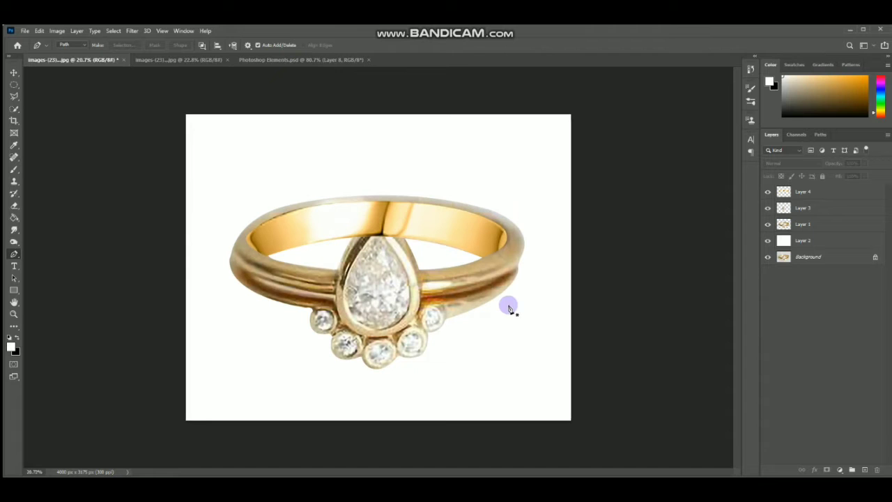
Move Layer 4 with the gold band below Layer 3 so the pear stone sits in front
click(13, 73)
scroll(505, 309, down, 9)
scroll(382, 259, up, 13)
ctrl+click(273, 230)
scroll(358, 258, down, 4)
key(ctrl+bracketleft)
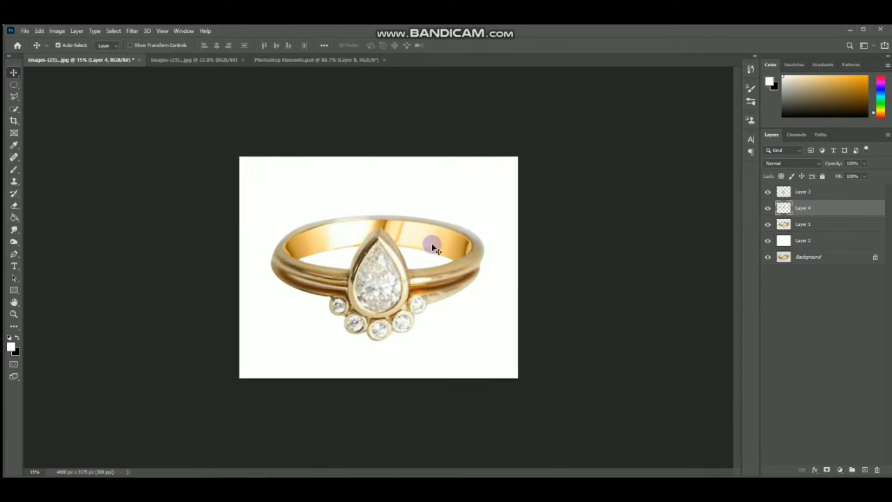
Shift the colour of the inner gold band on Layer 4 toward a warmer orange with an image adjustment
click(57, 31)
mouse_move(71, 54)
click(178, 54)
drag(640, 124, 623, 126)
click(713, 115)
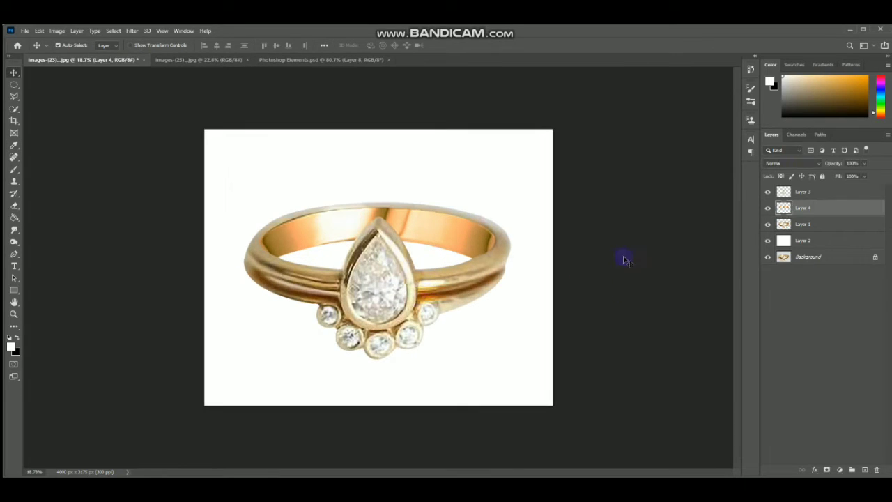
Add a darker groove line along the inside of the band using a selection made from its path
click(820, 134)
click(772, 134)
key(p)
right_click(318, 237)
click(364, 291)
click(531, 163)
click(787, 225)
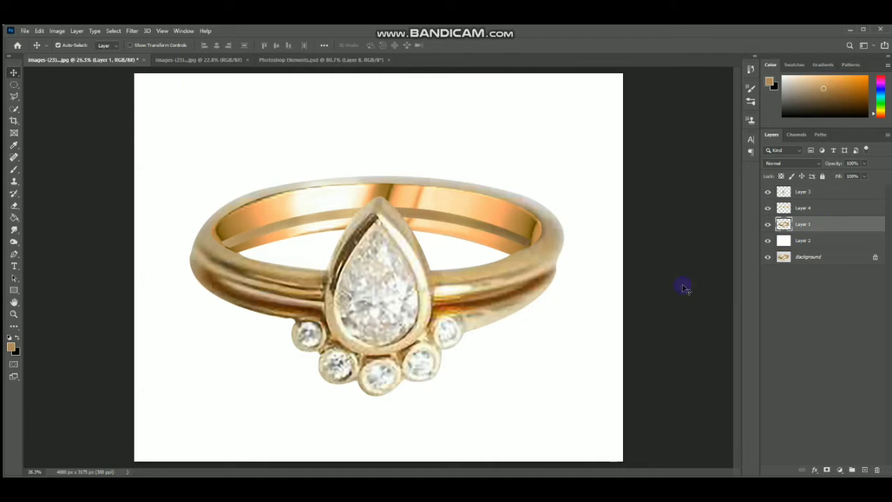
Retouch the right shank on Layer 1 within the ring's selection, using the Smudge tool at 30% strength and the Brush at 5% flow
scroll(532, 273, up, 5)
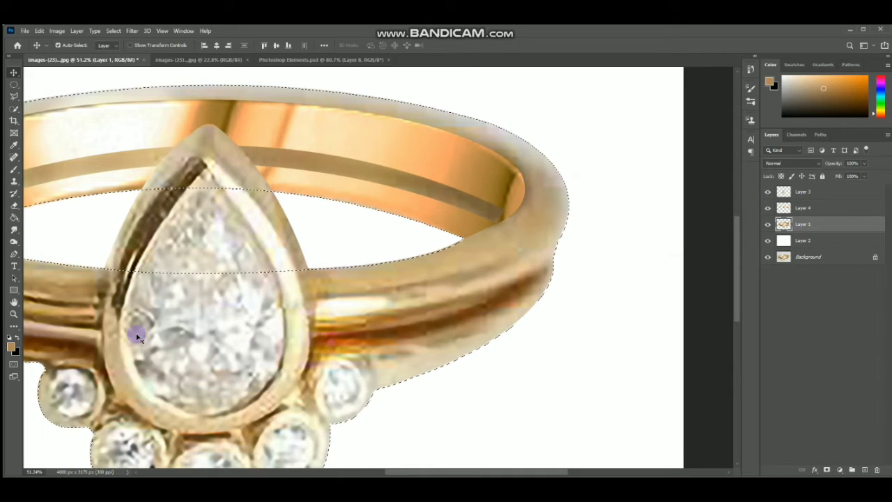
click(13, 229)
click(42, 245)
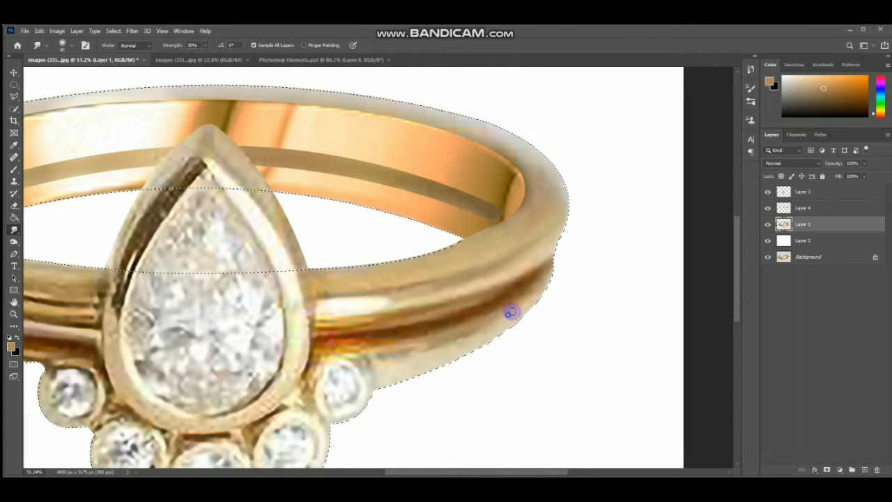
click(14, 169)
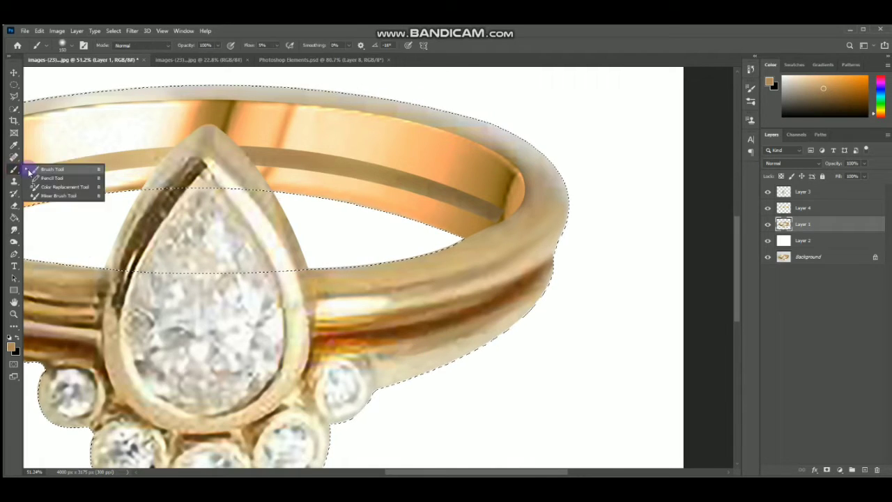
click(14, 229)
scroll(398, 318, down, 4)
key(ctrl+d)
scroll(446, 334, up, 3)
Smooth the bezel around the pear stone on Layer 3 with the Smudge tool at 30% strength
click(783, 193)
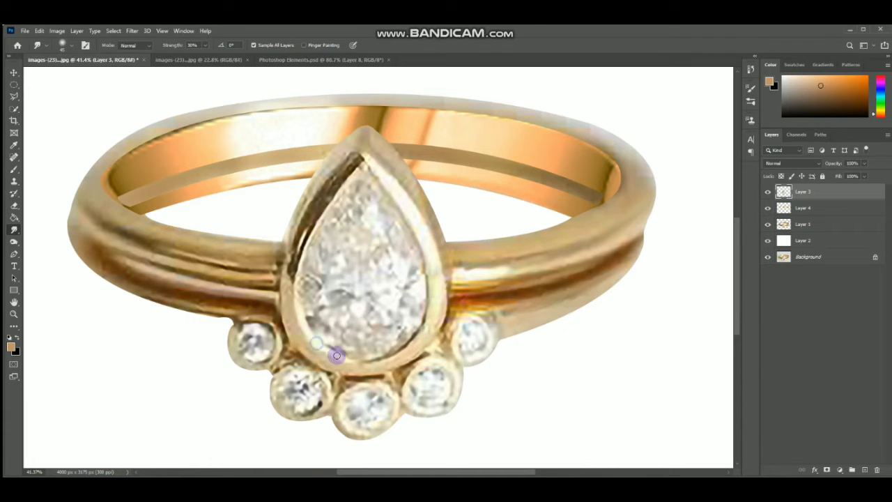
drag(398, 242, 408, 234)
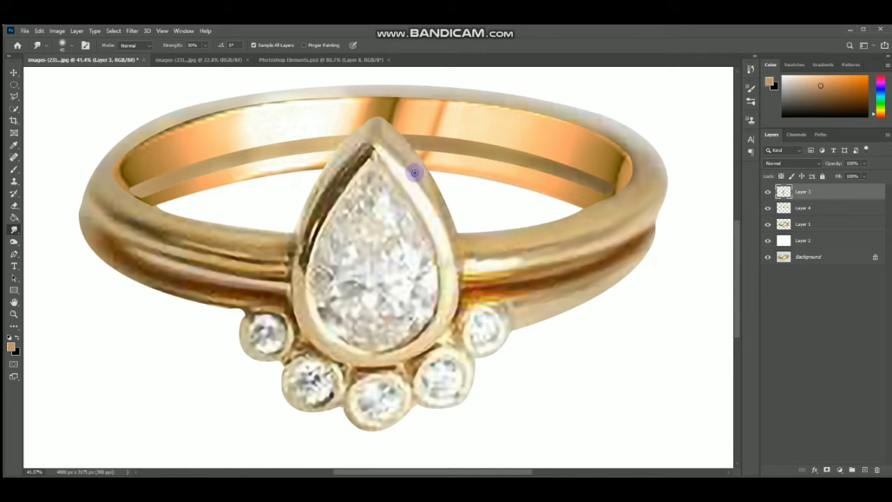
scroll(367, 252, down, 2)
scroll(366, 252, up, 2)
Shade the rims of the small lower stones with a brush in a sampled dark gold and blend them with the Smudge tool
ctrl+click(786, 226)
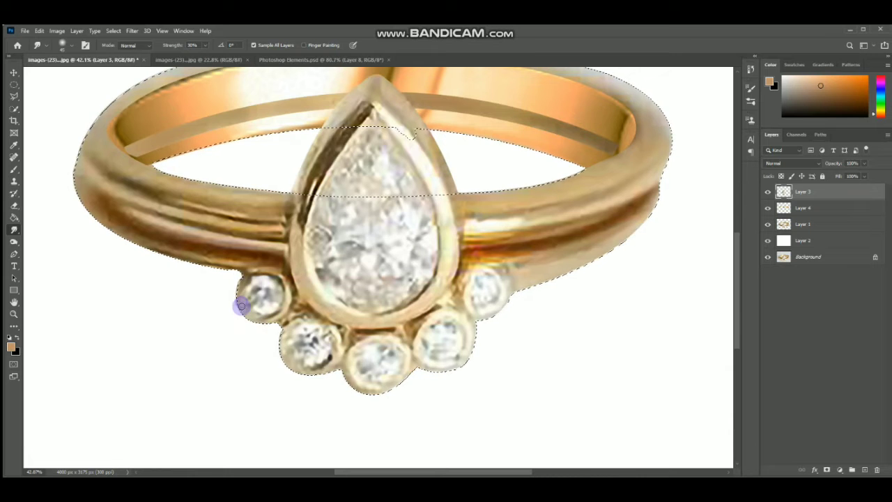
key(b)
scroll(271, 341, down, 1)
alt+click(331, 362)
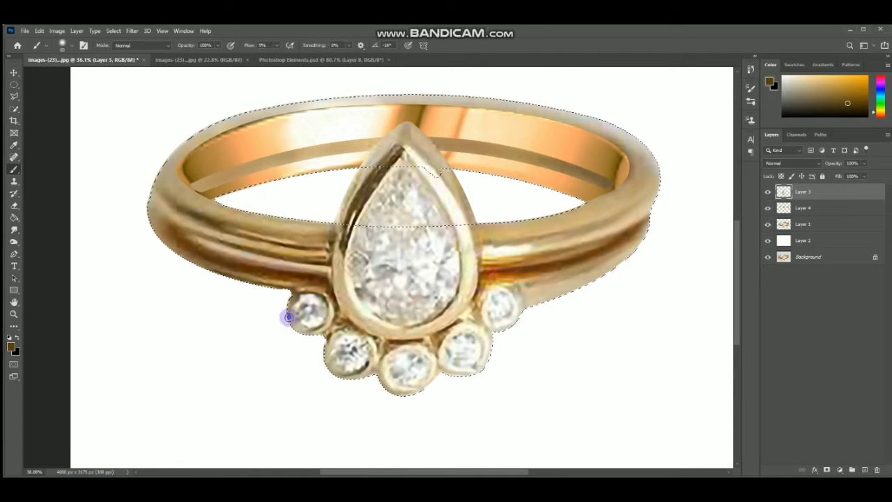
key(r)
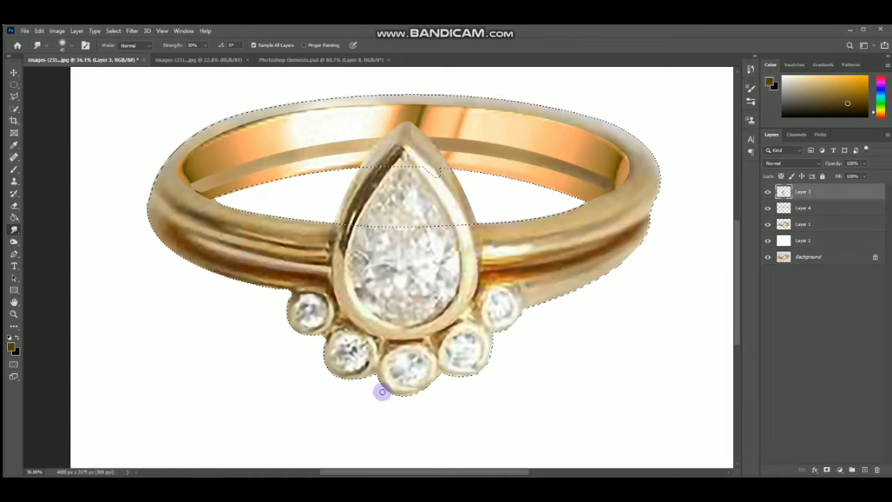
scroll(482, 365, down, 3)
scroll(377, 391, up, 3)
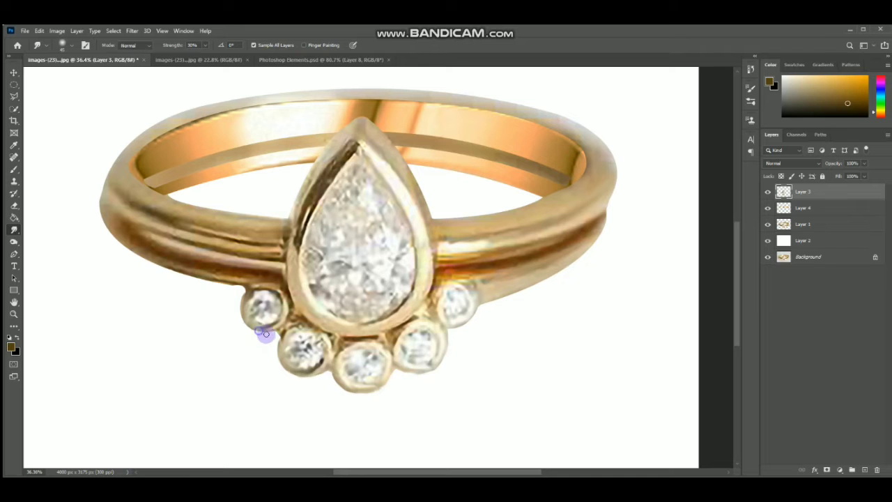
scroll(460, 332, down, 3)
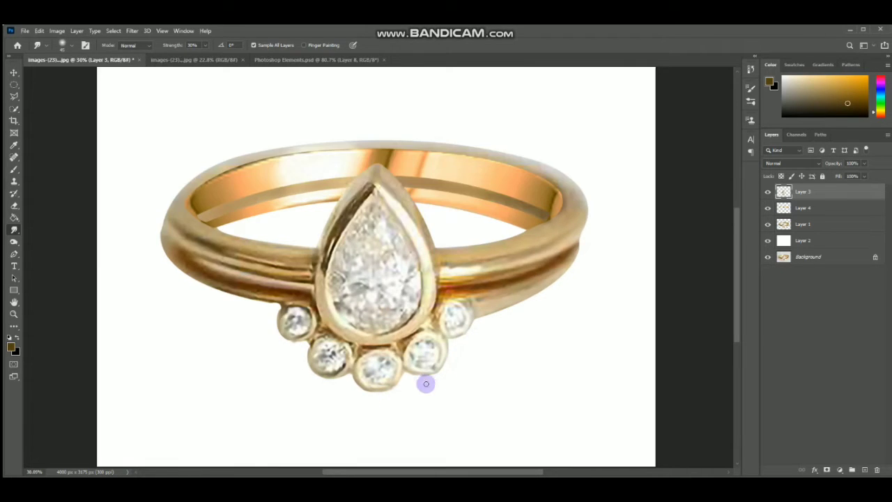
Outline the right shank beside the pear bezel with the Pen tool and turn the path into a selection
key(p)
scroll(450, 298, up, 3)
click(429, 256)
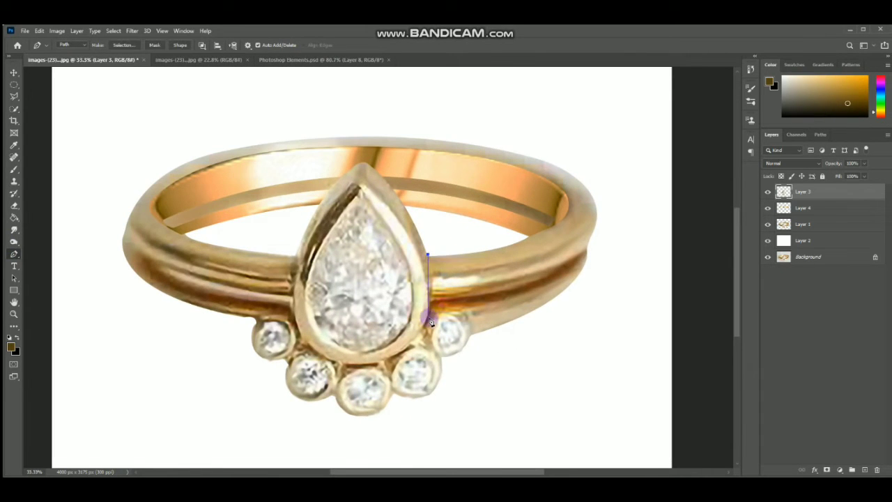
mouse_move(471, 331)
mouse_down()
mouse_move(599, 289)
mouse_move(559, 177)
mouse_move(489, 239)
mouse_move(429, 254)
mouse_up()
right_click(428, 255)
click(453, 306)
key(Return)
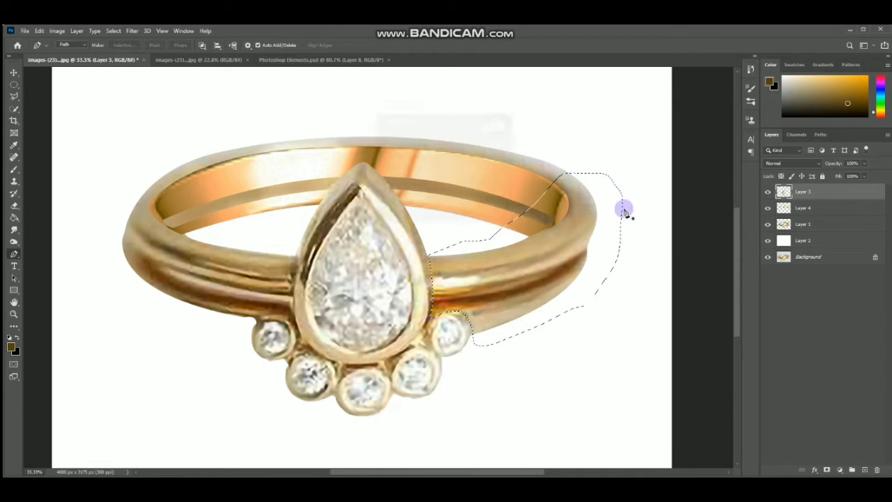
Copy the selected right shank from Layer 1 to a separate layer
click(792, 224)
key(ctrl+j)
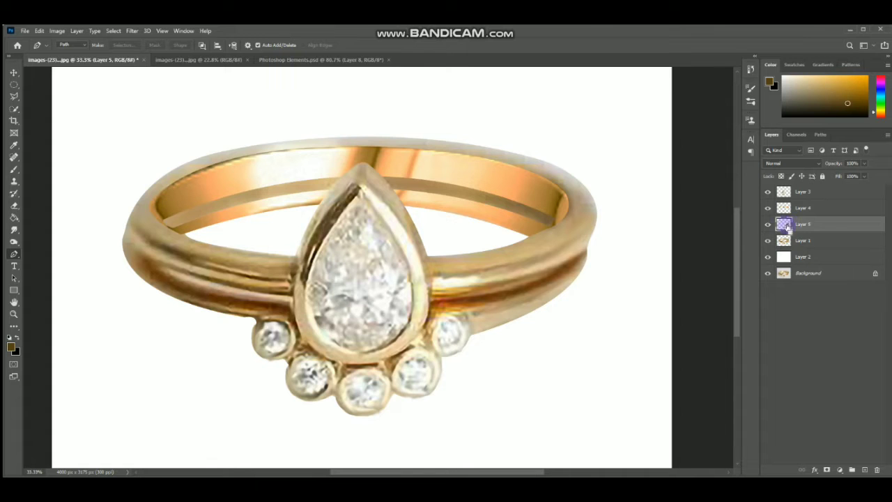
key(ctrl+j)
ctrl+click(819, 240)
right_click(819, 240)
click(754, 358)
Mirror the copied shank horizontally onto the left side of the ring and move its layer directly below Layer 3
key(ctrl+t)
right_click(440, 237)
click(459, 405)
key(ctrl+z)
right_click(501, 269)
click(530, 423)
drag(514, 293, 221, 316)
key(Return)
drag(796, 224, 802, 196)
key(v)
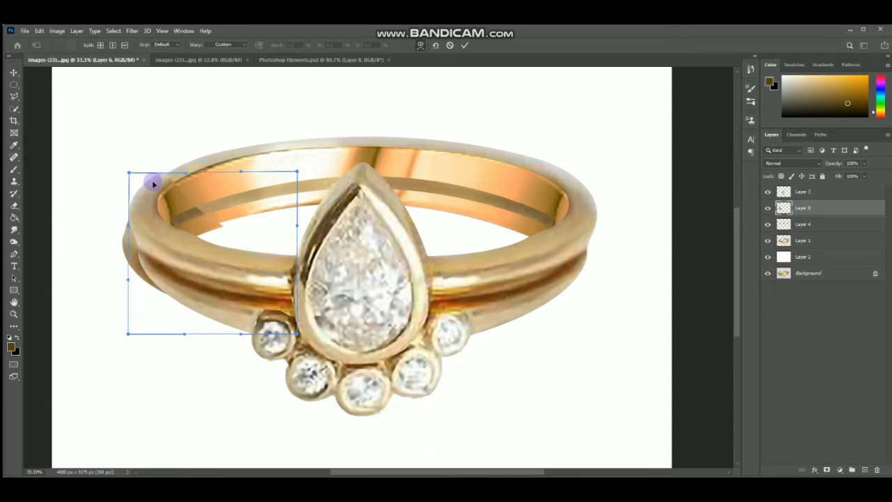
Warp the mirrored shank so its upper and inner edges follow the left side of the ring
drag(153, 183, 158, 184)
drag(209, 225, 186, 209)
drag(129, 222, 133, 226)
drag(185, 186, 192, 179)
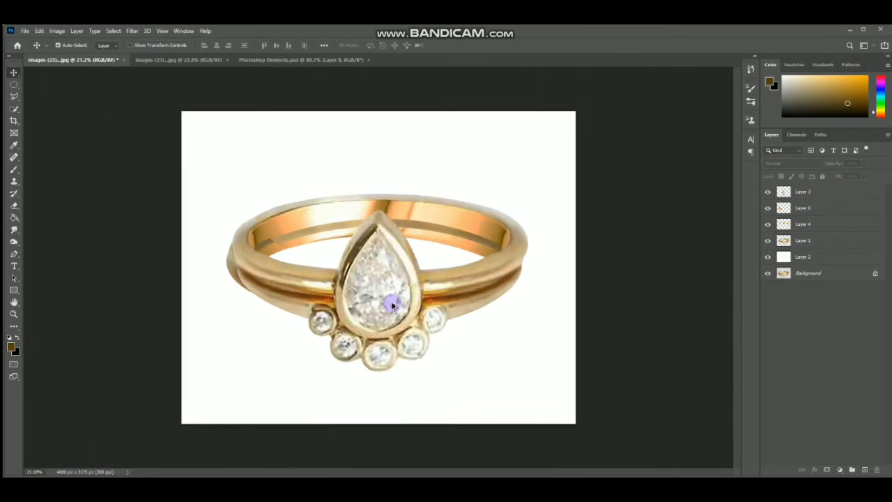
Warp the lower-left corner of the mirrored shank outward to match the ring's left contour
scroll(378, 293, up, 3)
click(281, 294)
key(ctrl+t)
right_click(281, 292)
click(313, 353)
drag(192, 289, 180, 284)
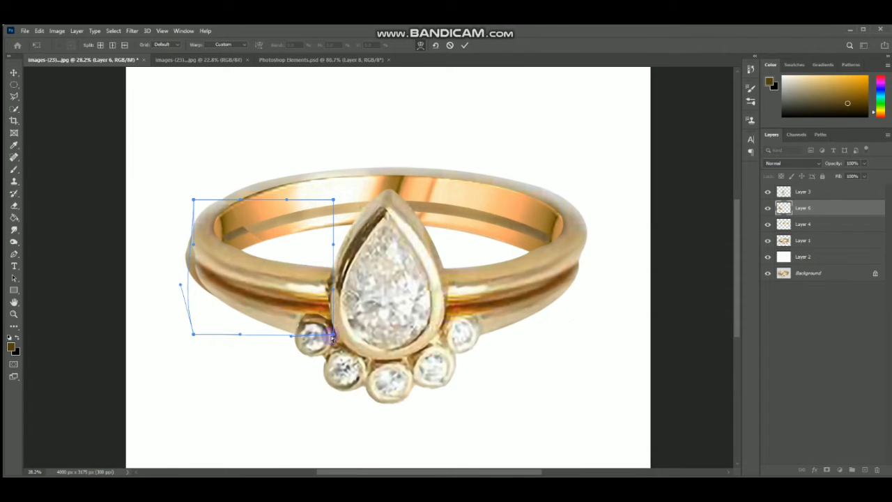
key(Return)
Erase the parts of the original left shank on Layer 1 that extend beyond the mirrored shank on Layer 6
ctrl+click(784, 209)
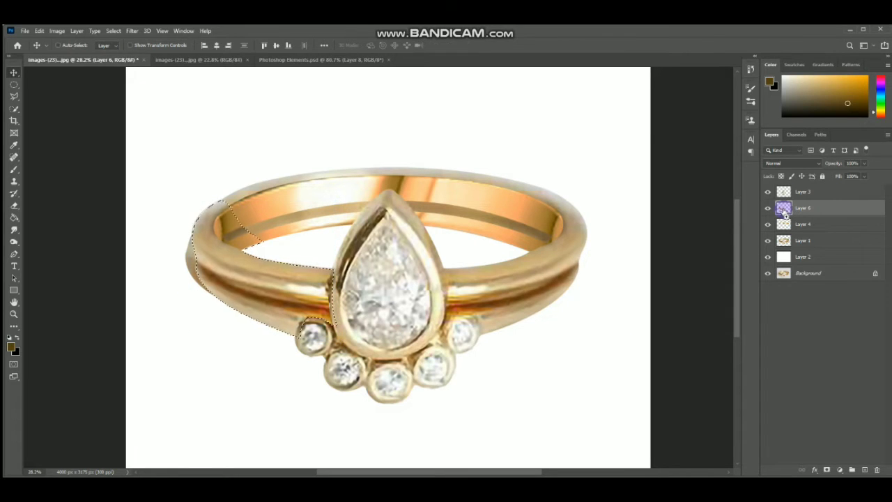
click(14, 206)
key(ctrl+shift+i)
click(787, 241)
mouse_move(187, 251)
mouse_down()
mouse_move(202, 285)
mouse_move(210, 207)
mouse_move(253, 285)
mouse_move(287, 266)
mouse_move(314, 267)
mouse_up()
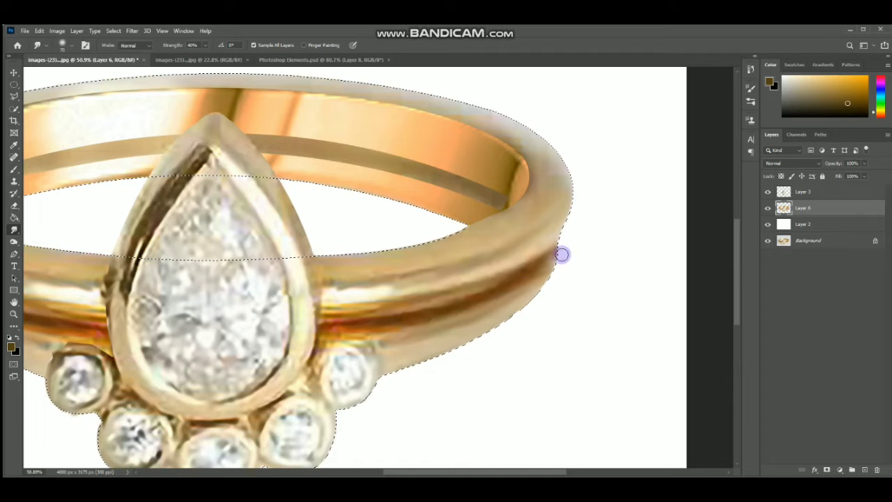
Smudge the upper outer rim of the band on Layer 6 within the selection to smooth its metal edge
scroll(515, 317, down, 2)
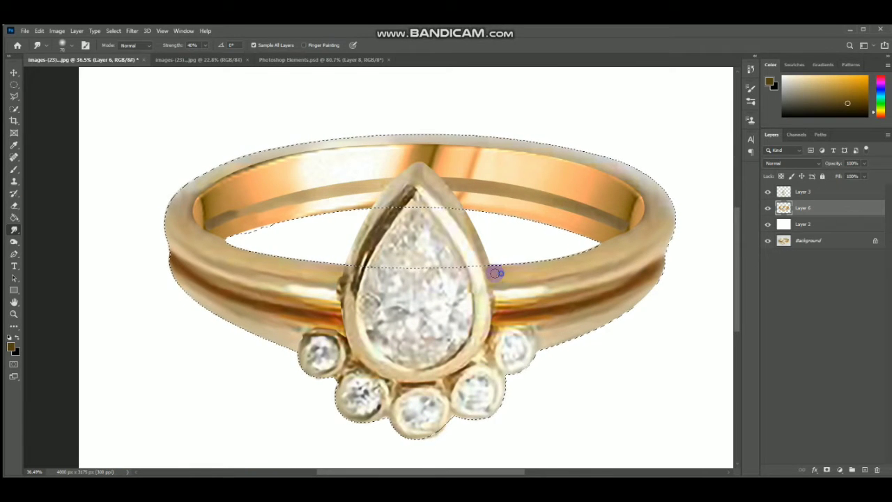
scroll(294, 285, down, 3)
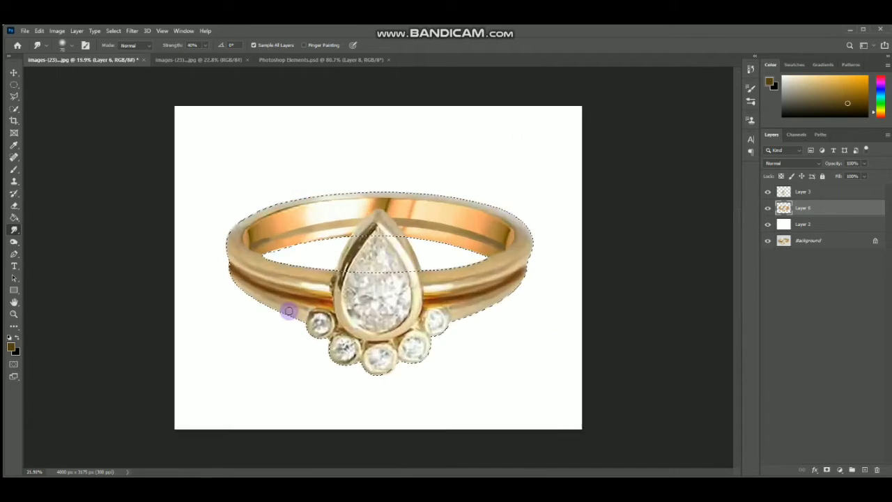
scroll(282, 221, up, 3)
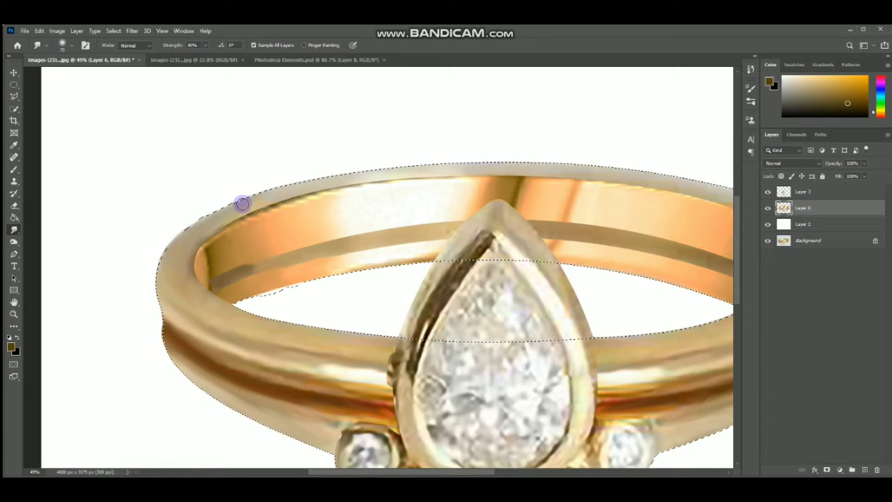
scroll(303, 189, right, 3)
drag(664, 240, 637, 209)
mouse_move(637, 209)
mouse_down()
mouse_move(595, 197)
mouse_move(633, 215)
mouse_move(597, 209)
mouse_move(539, 184)
mouse_move(504, 184)
mouse_up()
mouse_move(161, 186)
mouse_down()
mouse_move(303, 173)
mouse_move(205, 185)
mouse_move(273, 169)
mouse_move(394, 175)
mouse_up()
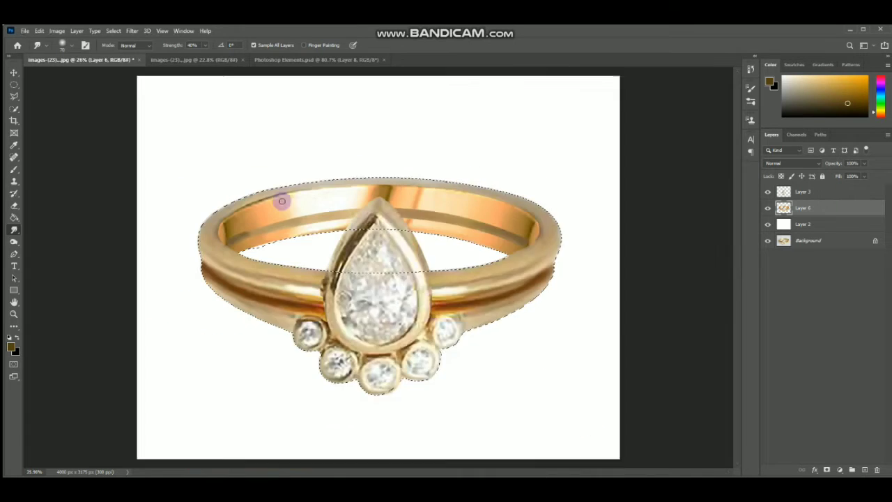
scroll(285, 249, up, 5)
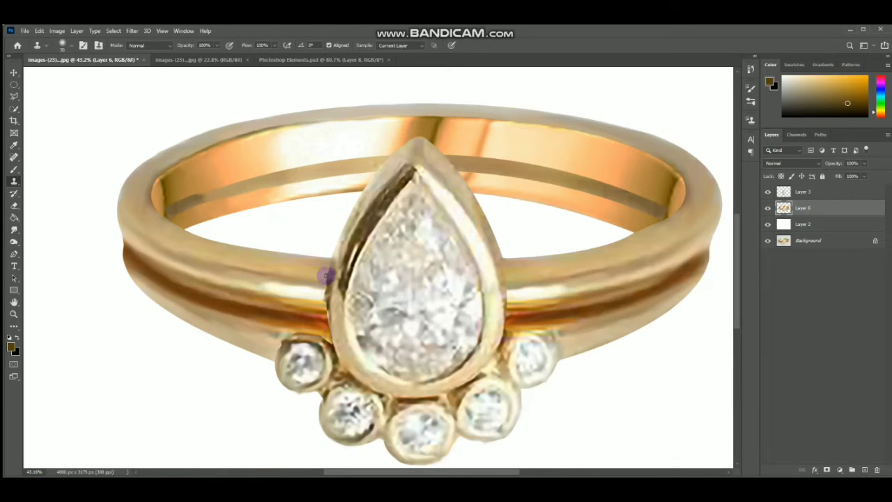
Switch to Layer 3, clear the selection, and clean up and smooth the pear bezel's left edge with the Eraser and Smudge tools
key(alt+bracketright)
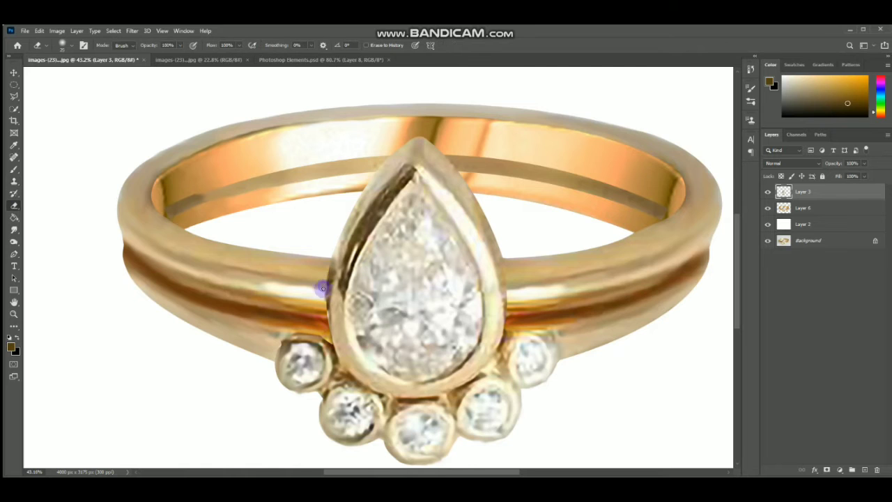
scroll(328, 279, down, 3)
scroll(352, 276, up, 2)
key(ctrl+d)
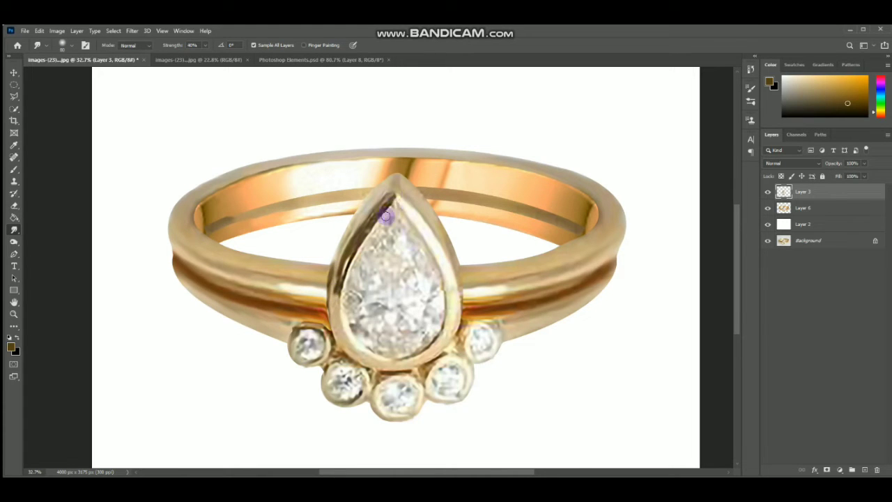
scroll(386, 348, down, 3)
scroll(399, 328, up, 1)
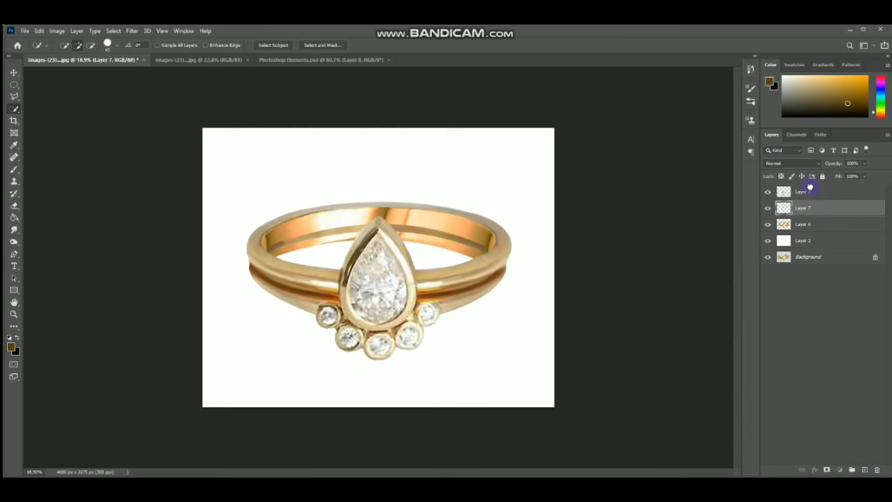
Move the empty Layer 7 above Layer 3 and sample a light orange from the inner band as the brush colour
drag(810, 187, 808, 190)
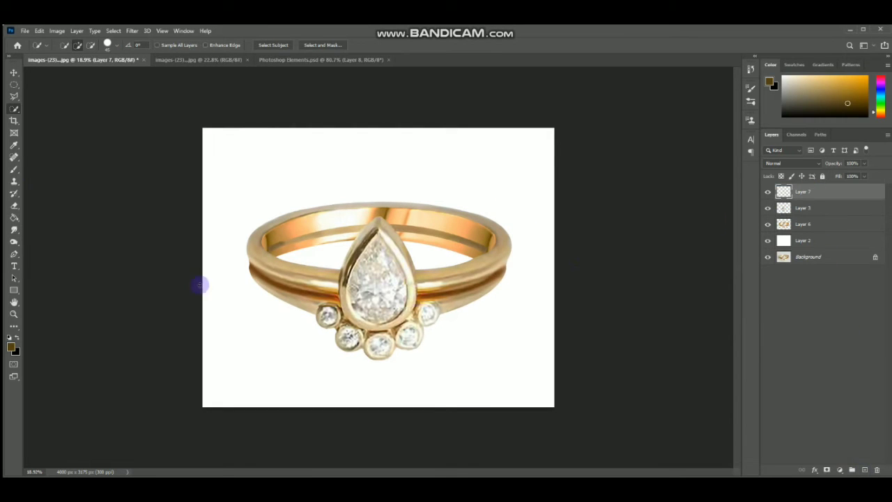
click(11, 169)
alt+click(306, 225)
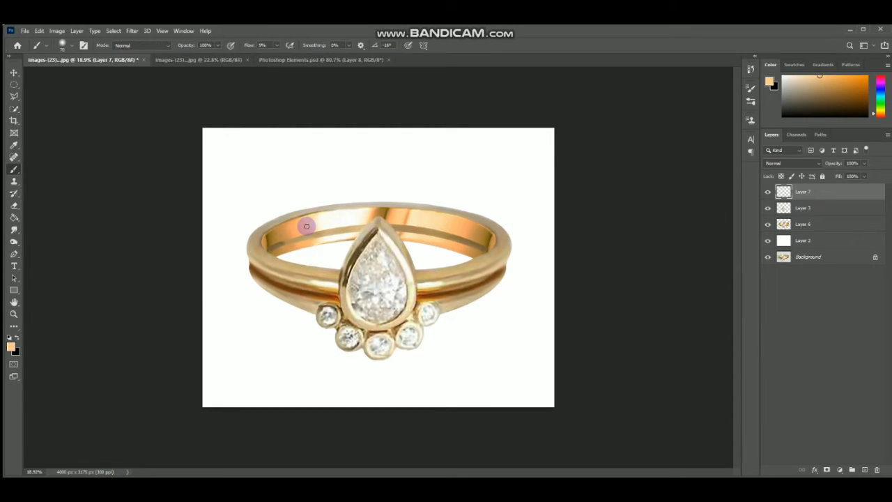
Merge Layer 3 with Layer 6, make Layer 7 active and load the merged ring's outline as a selection
click(802, 223)
shift+click(801, 207)
right_click(801, 207)
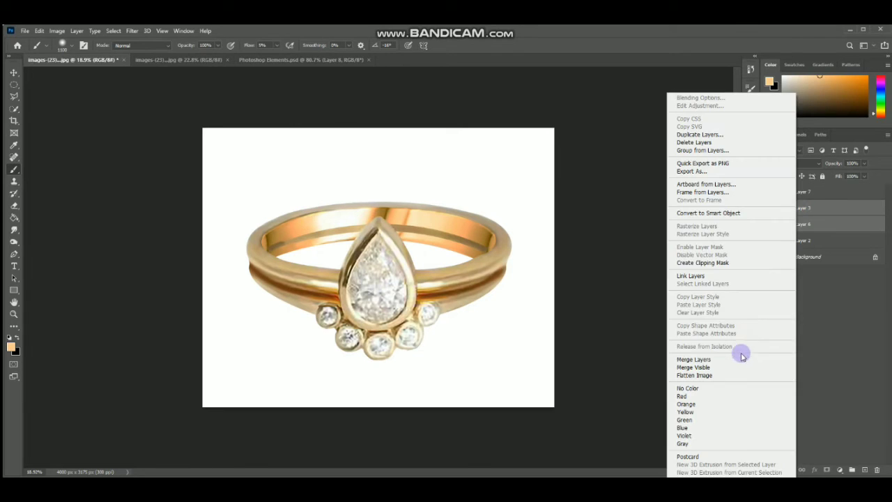
click(741, 358)
click(802, 193)
ctrl+click(784, 209)
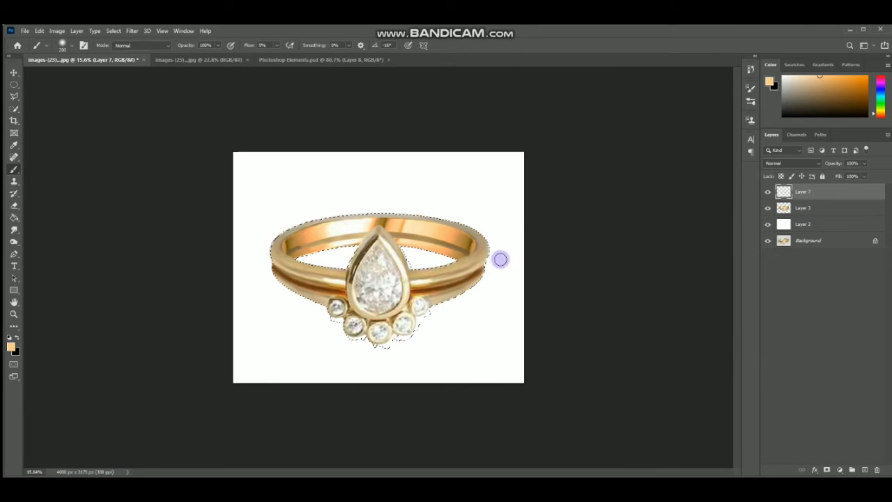
Paint a light orange tint over the ring on Layer 7, clear the selection and adjust the layer's opacity
scroll(446, 272, up, 1)
mouse_move(271, 231)
mouse_down()
mouse_move(473, 225)
mouse_move(432, 306)
mouse_move(378, 233)
mouse_move(352, 273)
mouse_move(266, 285)
mouse_move(358, 333)
mouse_move(412, 314)
mouse_move(502, 258)
mouse_move(426, 211)
mouse_move(281, 225)
mouse_move(313, 302)
mouse_move(404, 283)
mouse_move(486, 225)
mouse_move(484, 241)
mouse_move(267, 249)
mouse_up()
key(ctrl+d)
click(864, 163)
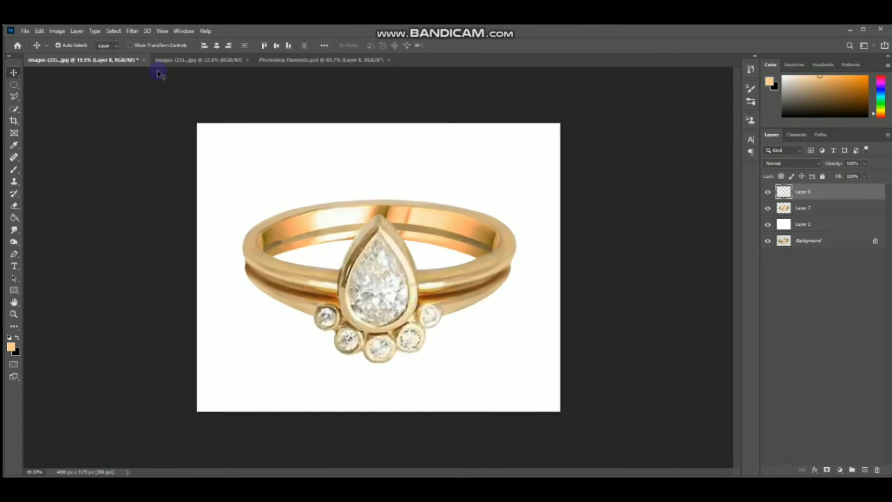
Bring a round diamond from Photoshop Elements.psd into the ring image and place it on the small accent stones
click(320, 60)
key(ctrl+Tab)
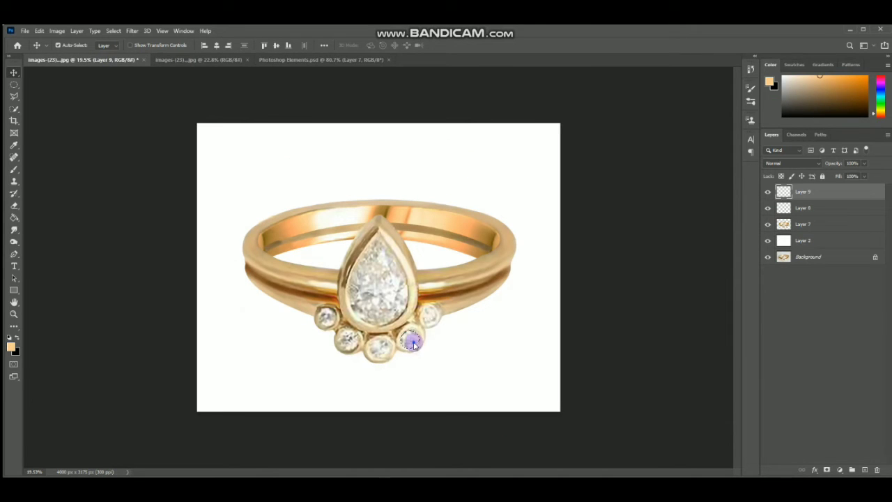
click(416, 348)
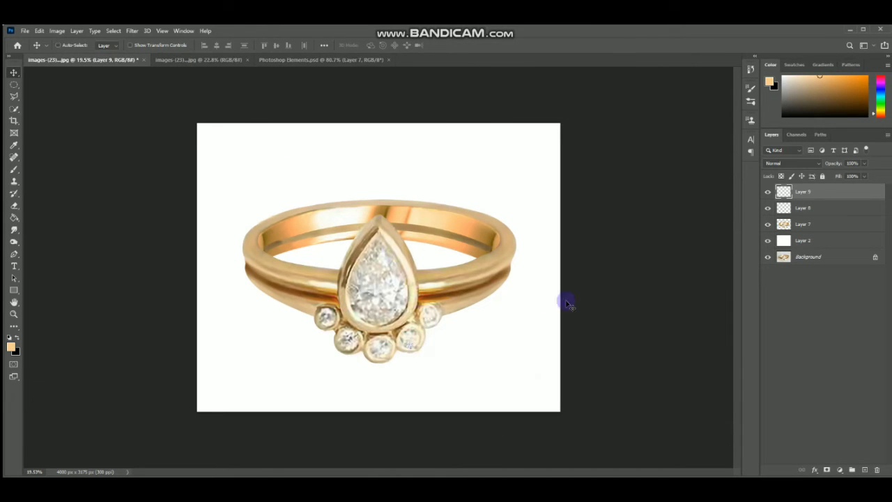
drag(567, 303, 408, 325)
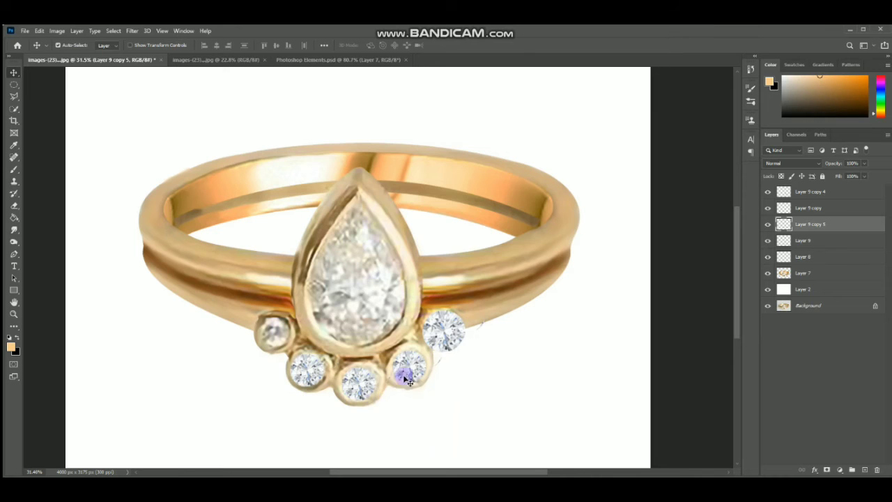
Scale the round diamond down to fit the far-right accent bezel and place a copy in the far-left bezel
click(441, 326)
key(ctrl+t)
drag(487, 354, 470, 343)
key(Return)
click(438, 330)
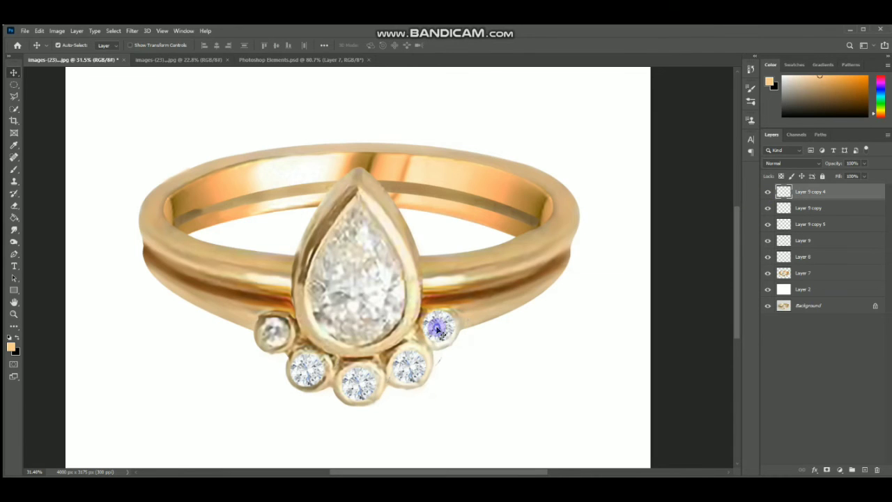
drag(446, 341, 279, 340)
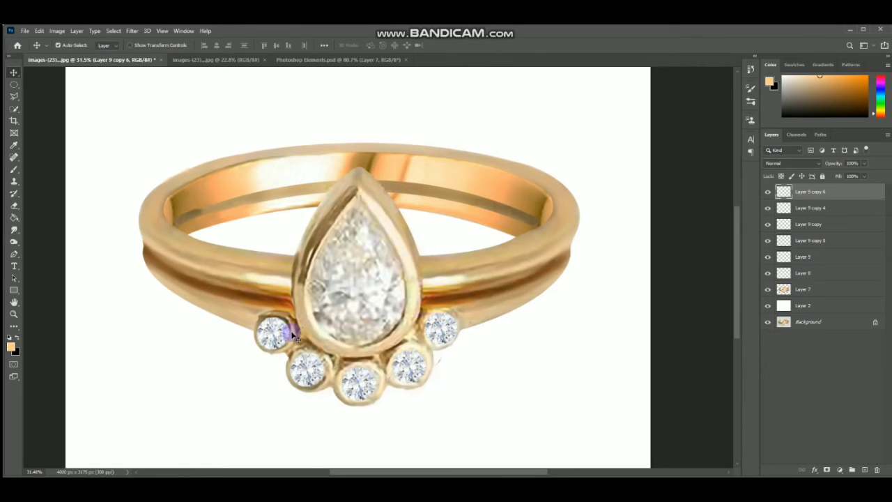
click(291, 335)
Merge all the round diamond layers from Layer 9 upward and toggle the merged layer's visibility to compare the stones
scroll(291, 335, down, 5)
click(798, 195)
shift+click(802, 256)
right_click(802, 256)
click(725, 352)
click(769, 192)
click(768, 193)
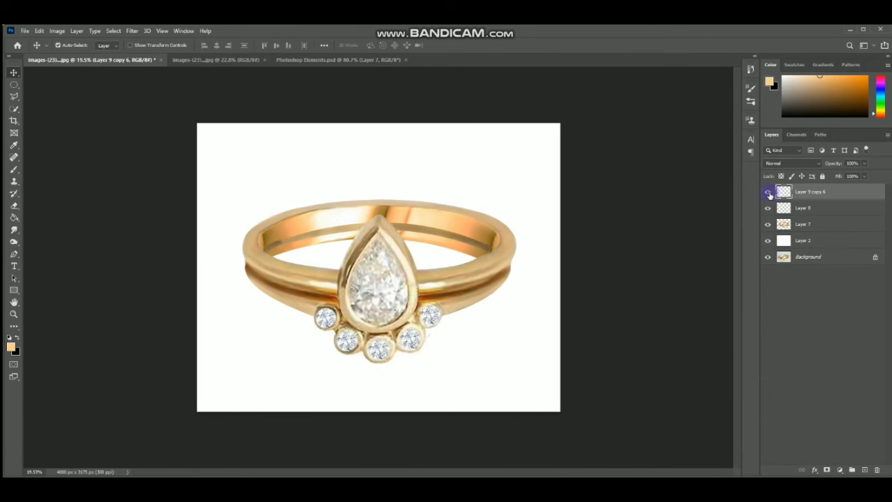
Add a black mask hiding the merged round diamonds and ready a Brush with white for painting on it
click(827, 468)
key(ctrl+0)
scroll(336, 338, up, 3)
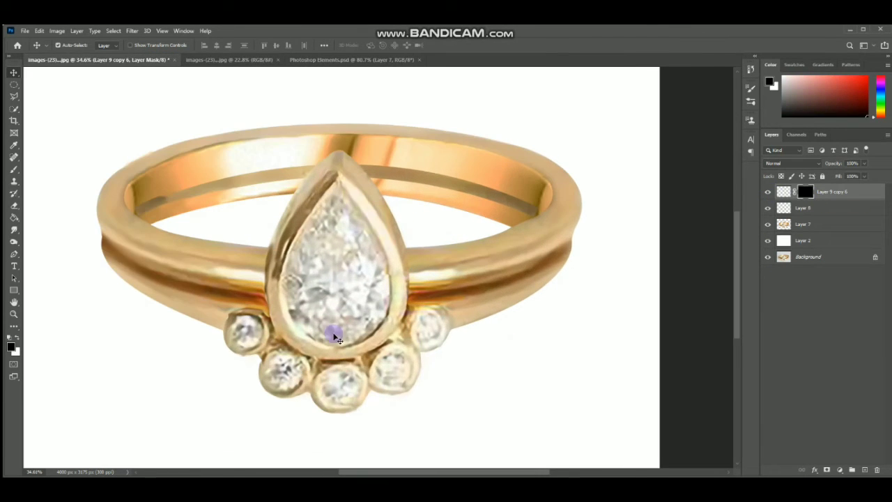
click(14, 170)
key(x)
scroll(591, 323, up, 2)
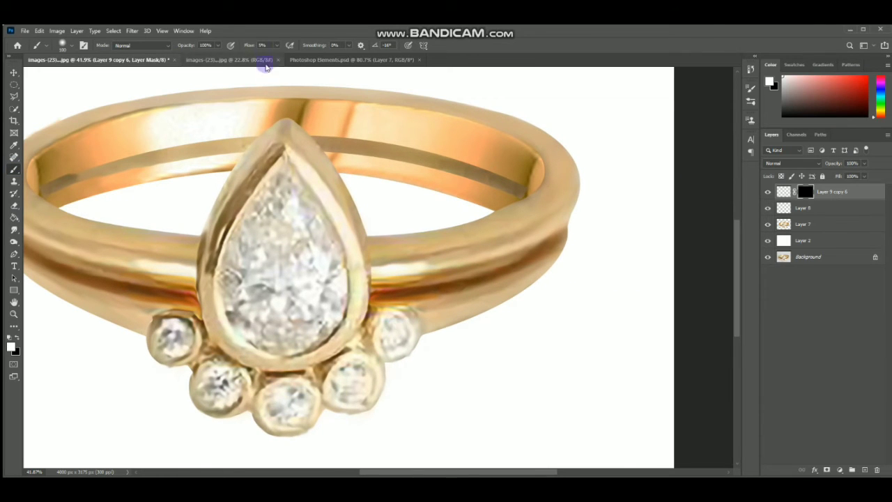
Set the brush flow to 100% and paint white on the mask to reveal the round diamonds inside the five small bezels
click(13, 72)
click(13, 169)
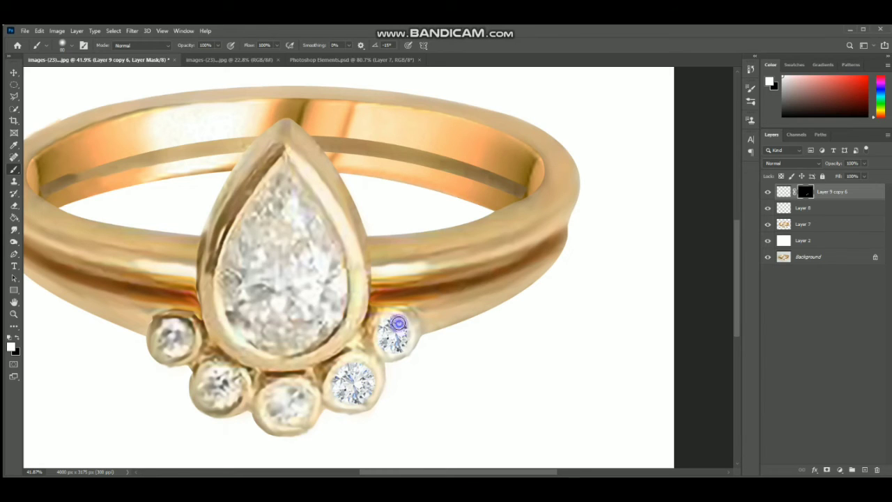
drag(392, 354, 537, 318)
mouse_move(423, 359)
mouse_down()
mouse_move(447, 375)
mouse_move(444, 359)
mouse_move(413, 370)
mouse_up()
mouse_move(352, 350)
mouse_down()
mouse_move(355, 339)
mouse_move(375, 359)
mouse_up()
mouse_move(307, 301)
mouse_down()
mouse_move(313, 295)
mouse_move(322, 315)
mouse_up()
scroll(430, 368, down, 5)
scroll(446, 335, up, 2)
scroll(505, 345, down, 2)
Copy a pear-shaped diamond from Photoshop Elements.psd into the ring image over the centre stone
key(v)
click(367, 282)
click(335, 60)
click(82, 60)
click(328, 60)
drag(333, 203, 356, 252)
Transform the pear diamond so its orientation and position match the centre stone
key(ctrl+t)
key(Return)
key(ctrl+t)
right_click(378, 237)
click(407, 402)
drag(378, 204, 378, 235)
click(798, 365)
Reshape the pear diamond's sides with a further transform so it fills the opening of the pear bezel
scroll(391, 306, up, 3)
click(390, 307)
key(ctrl+t)
right_click(391, 305)
click(411, 347)
drag(412, 282, 424, 282)
drag(372, 296, 362, 290)
drag(414, 278, 415, 280)
click(788, 367)
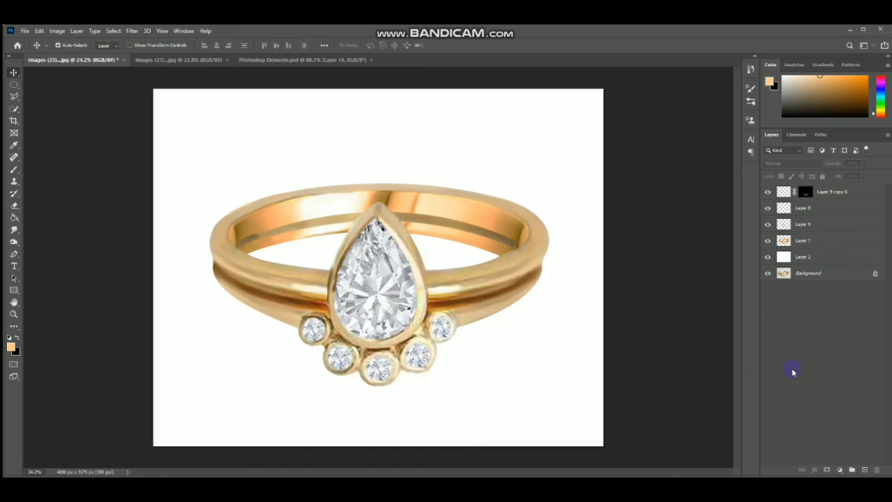
Move Layer 9 above Layer 8, give it an inverted layer mask and start painting the pear diamond back in
drag(822, 224, 817, 202)
click(826, 469)
key(ctrl+i)
key(b)
scroll(368, 278, up, 2)
mouse_move(376, 222)
mouse_down()
mouse_move(339, 289)
mouse_move(336, 317)
mouse_move(344, 334)
mouse_move(391, 356)
mouse_move(412, 317)
mouse_move(384, 227)
mouse_move(398, 253)
mouse_up()
Turn a Pen tool path around the pear stone into a selection and paint the mask inside it with a larger brush to reveal the diamond
key(p)
right_click(373, 271)
click(403, 309)
key(Return)
key(b)
key(])
key(])
key(])
key(])
key(])
key(])
key(])
key(])
key(])
key(])
mouse_move(412, 253)
mouse_down()
mouse_move(359, 252)
mouse_move(363, 209)
mouse_up()
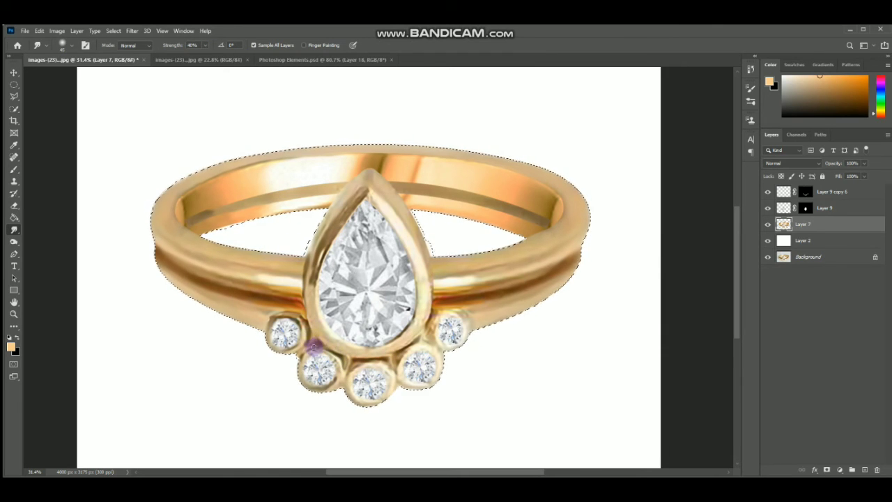
Sample a dark brown on Layer 7 and paint shadows between the pear bezel and the small bezels with a smaller brush at 10% flow
key(b)
alt+click(312, 343)
key(bracketleft)
key(bracketleft)
key(bracketleft)
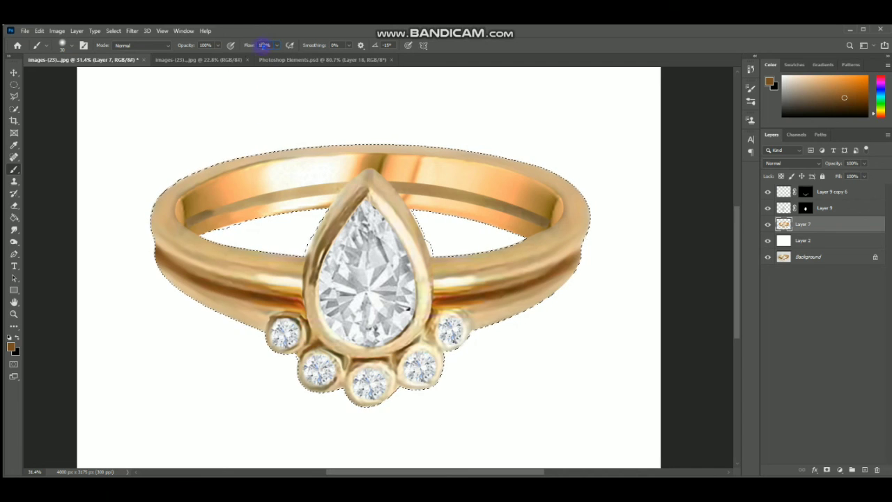
scroll(463, 338, up, 1)
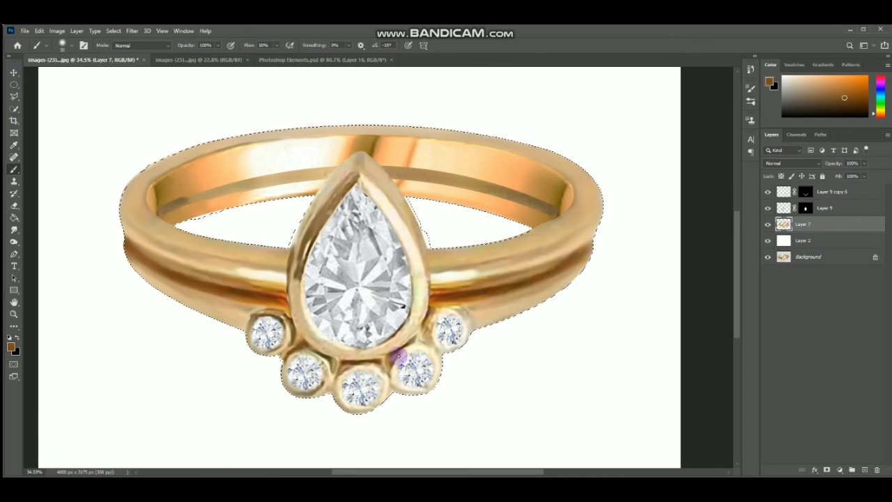
scroll(398, 357, down, 2)
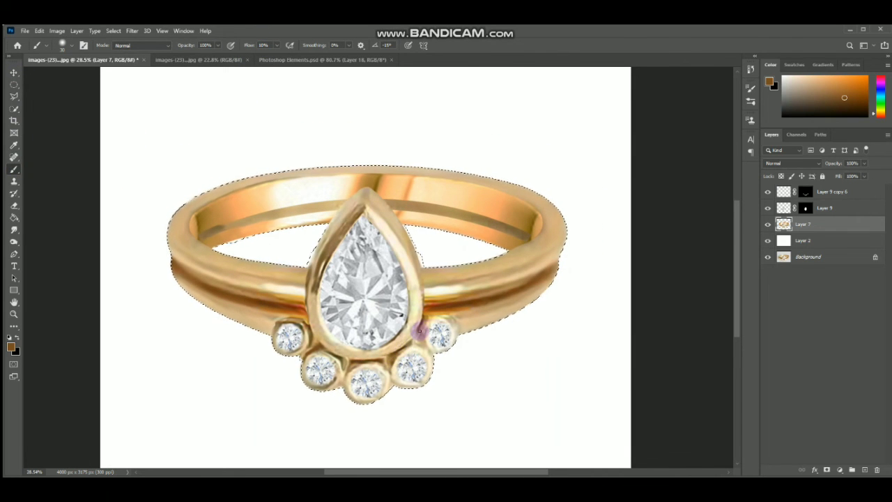